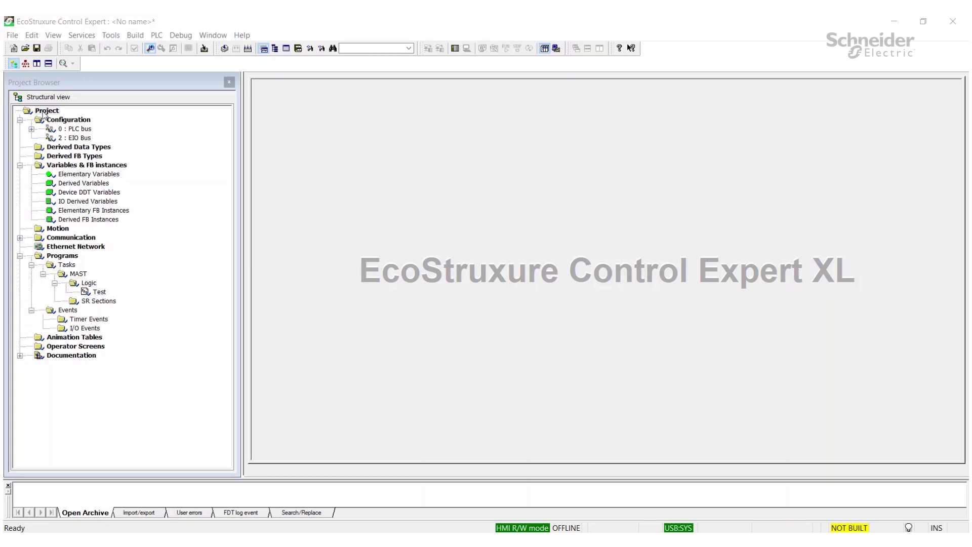
In Project Properties, check Protection active under Program & Safety Protection with a new confirmed password, then apply
right_click(44, 115)
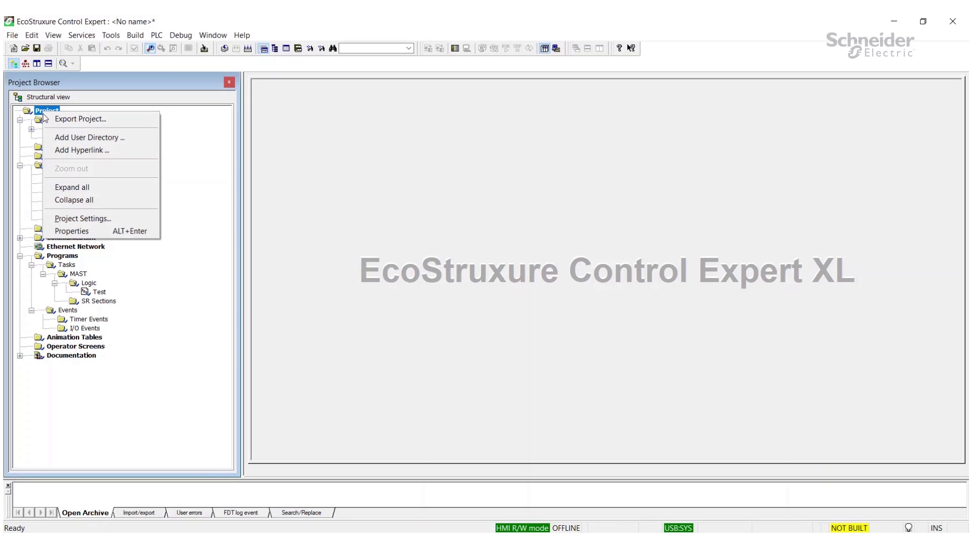
left_click(87, 231)
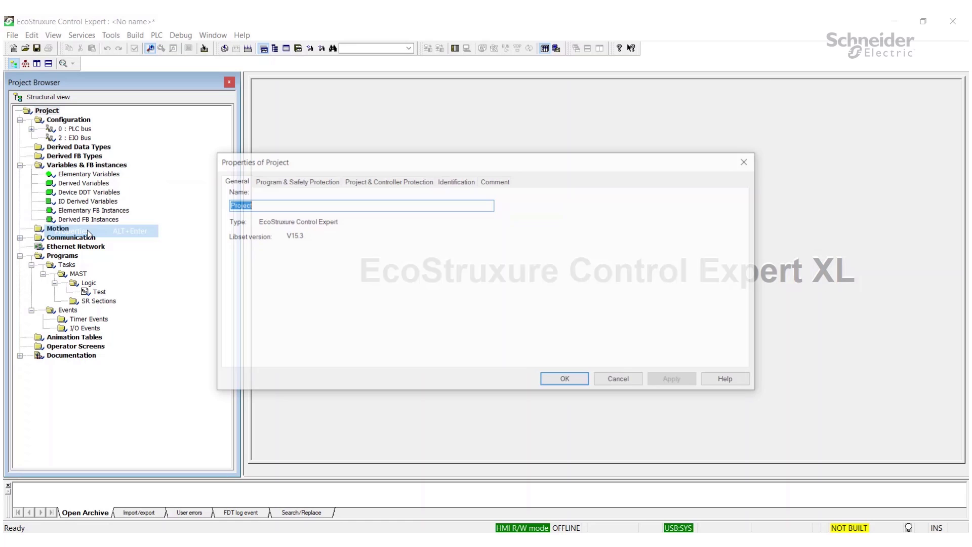
left_click(278, 183)
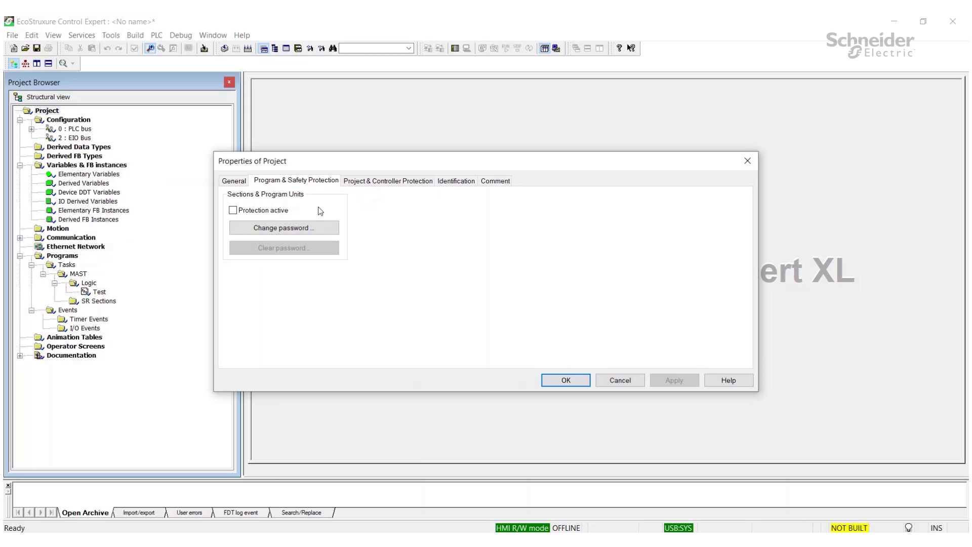
left_click(234, 210)
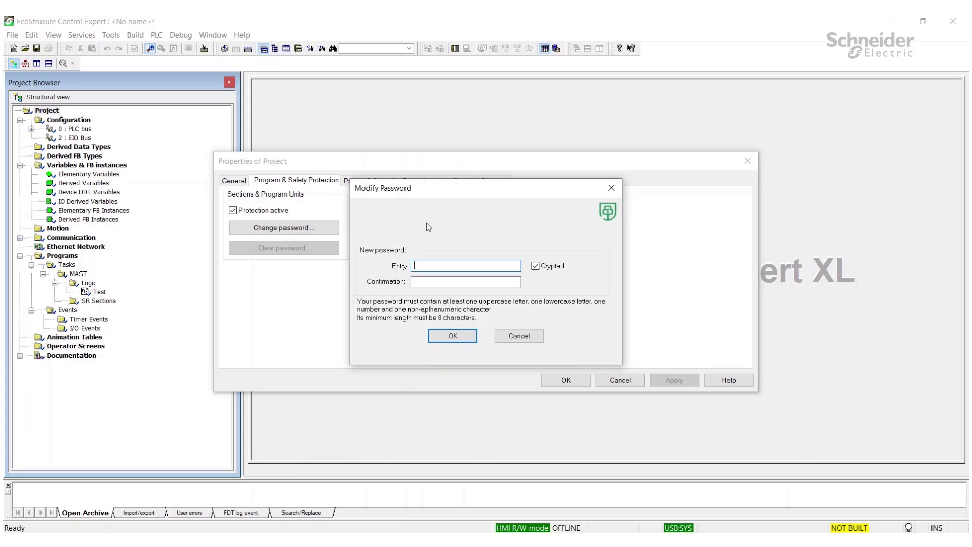
type("Password1")
key("Tab")
type("Pass")
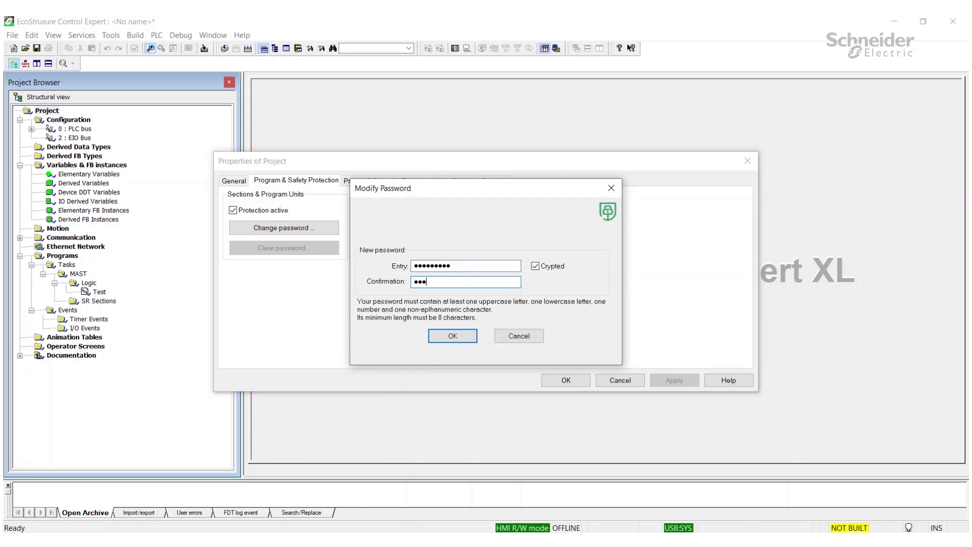
type("word1")
left_click(452, 336)
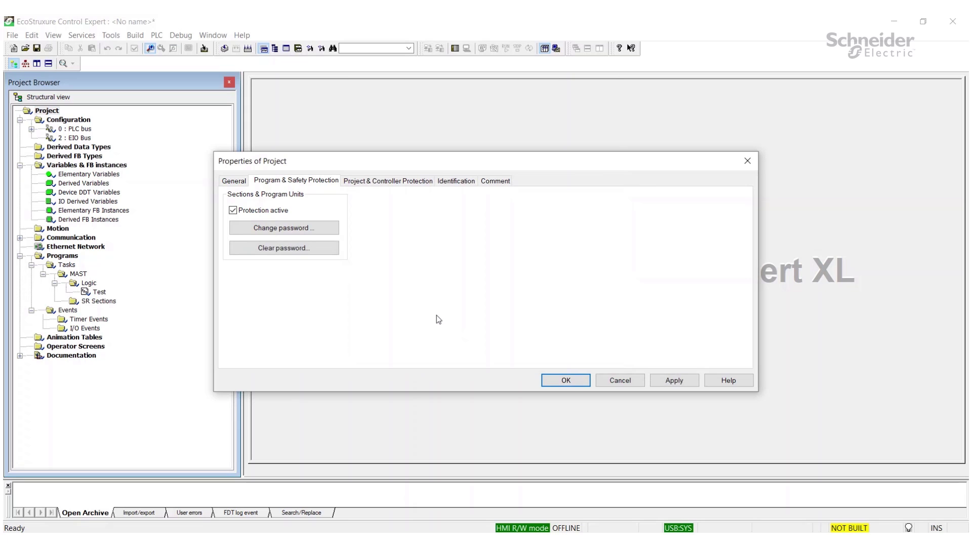
left_click(667, 379)
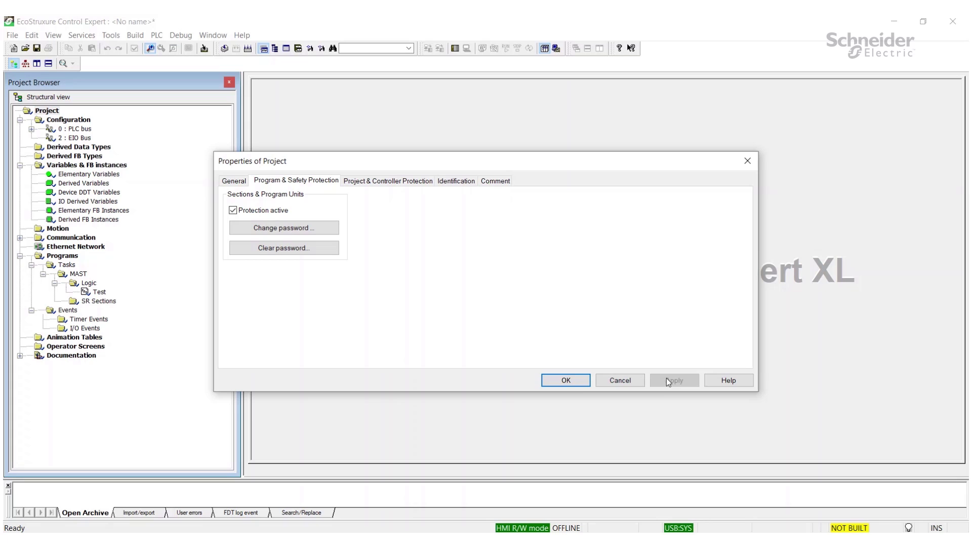
left_click(571, 382)
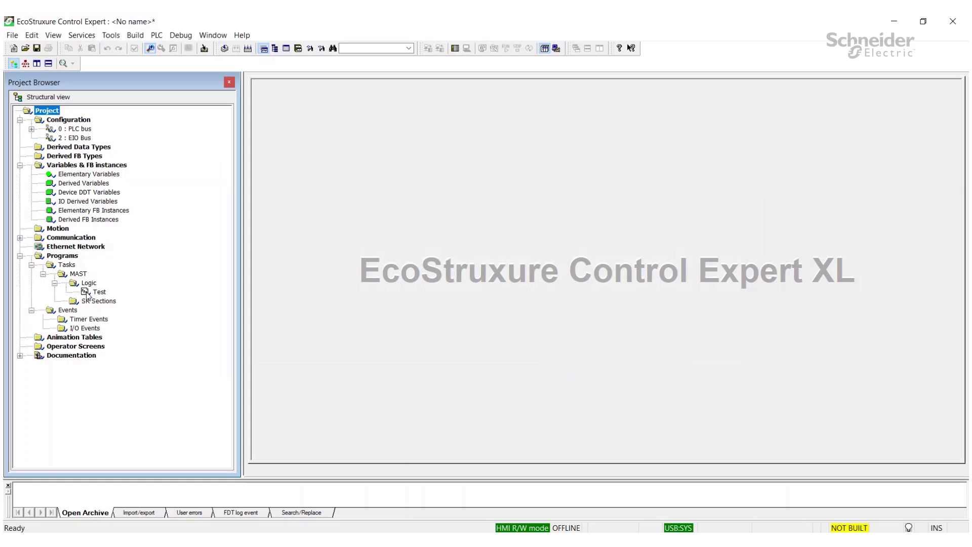
Change the Test section's protection level to No read & write in its properties and apply it
right_click(87, 294)
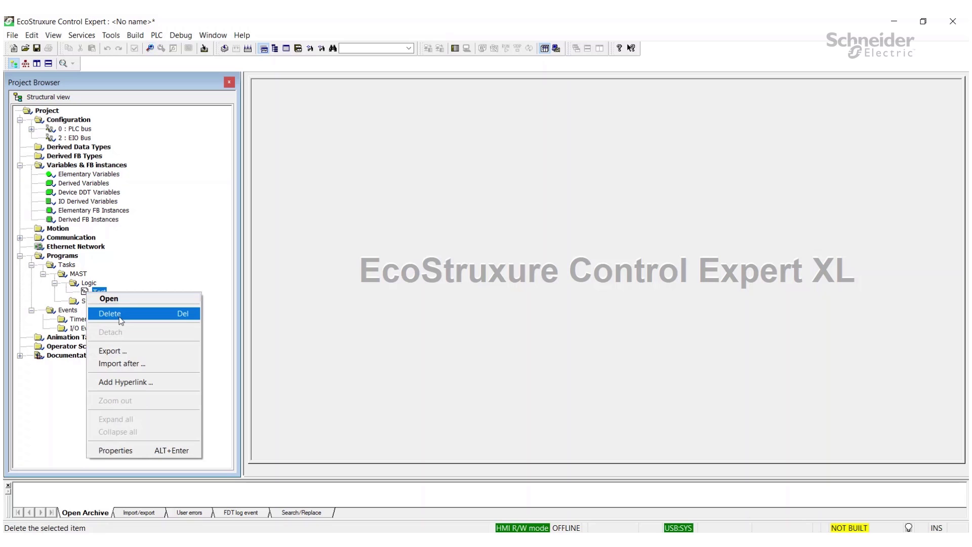
left_click(139, 450)
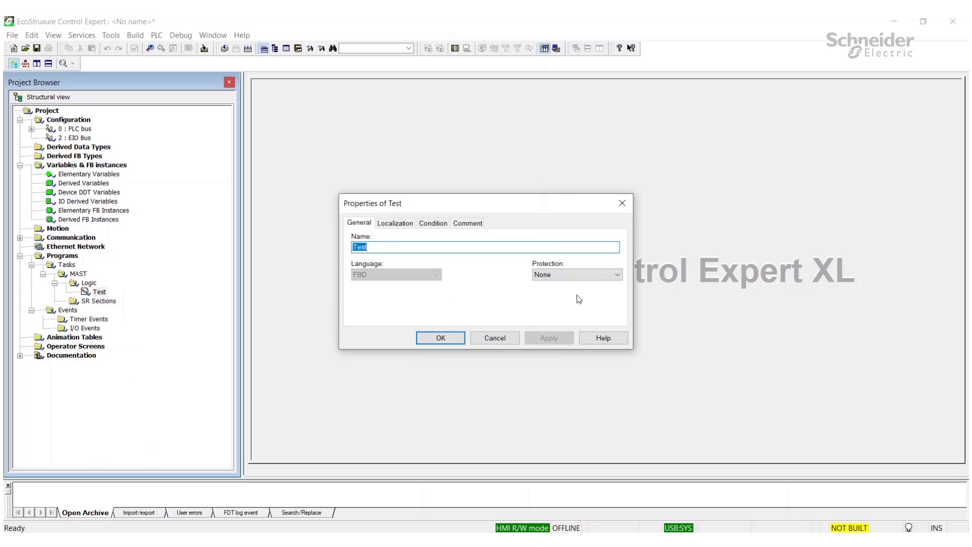
left_click(617, 276)
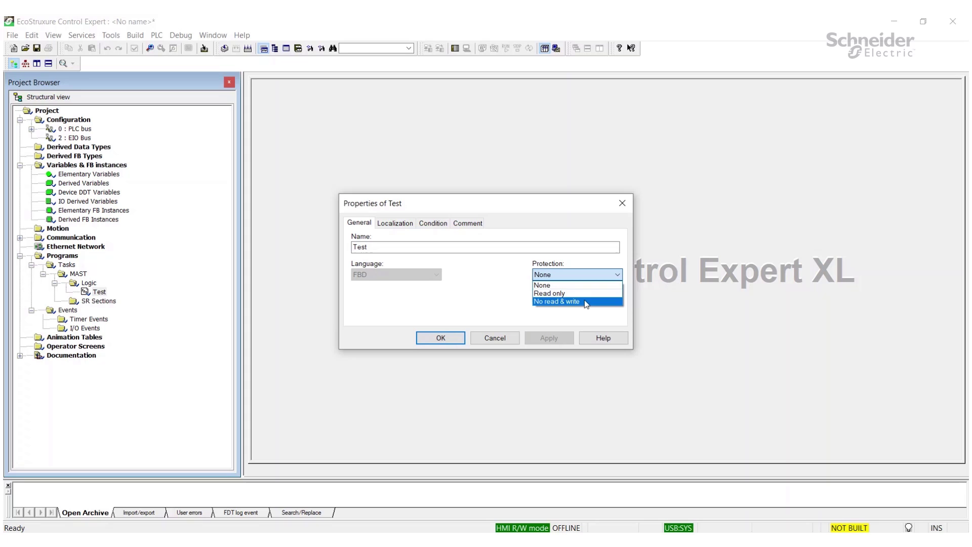
left_click(585, 302)
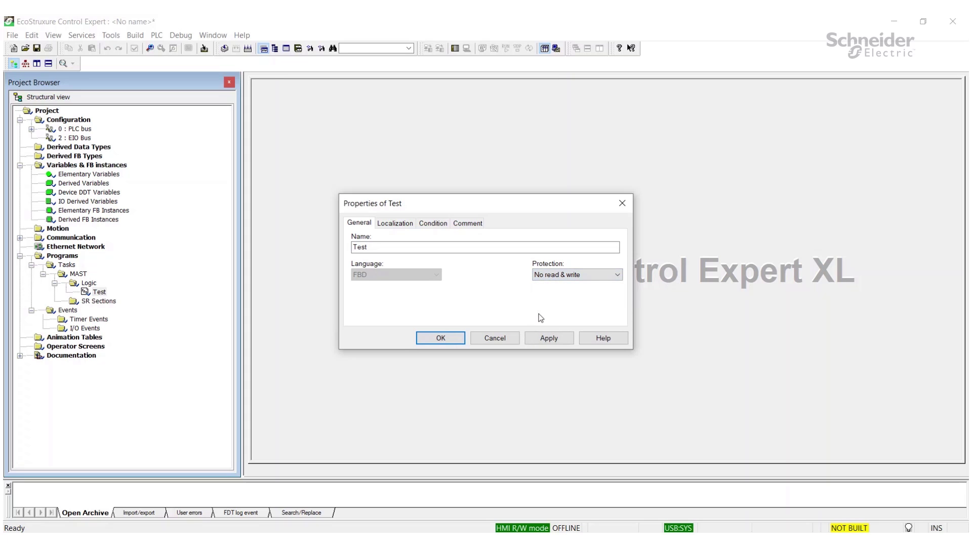
left_click(552, 337)
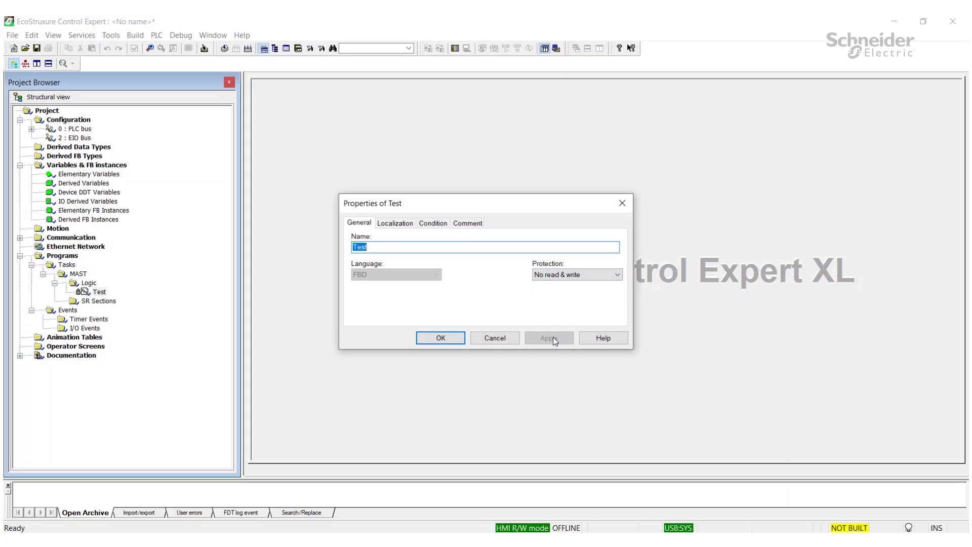
Close the Test section properties, then uncheck project Protection active, entering the protection password, and apply
left_click(457, 343)
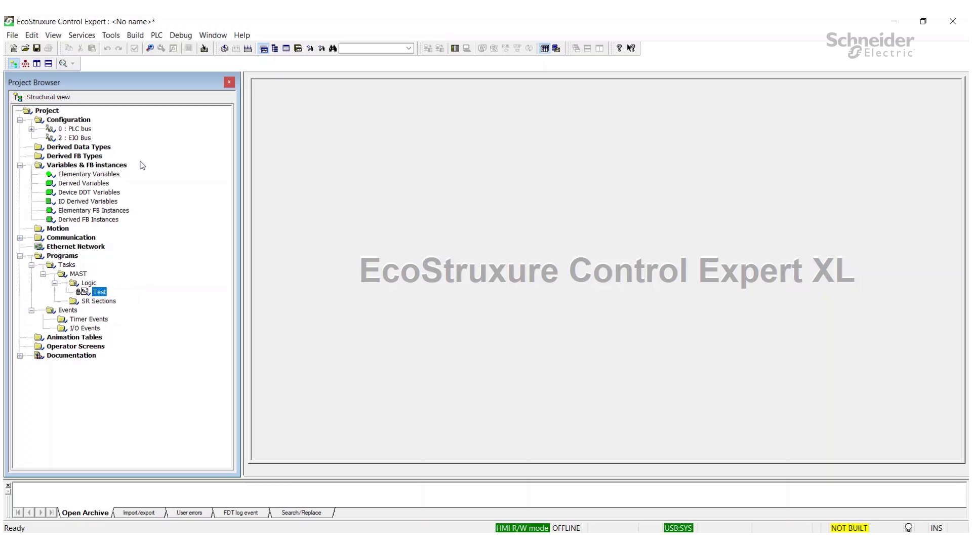
right_click(45, 112)
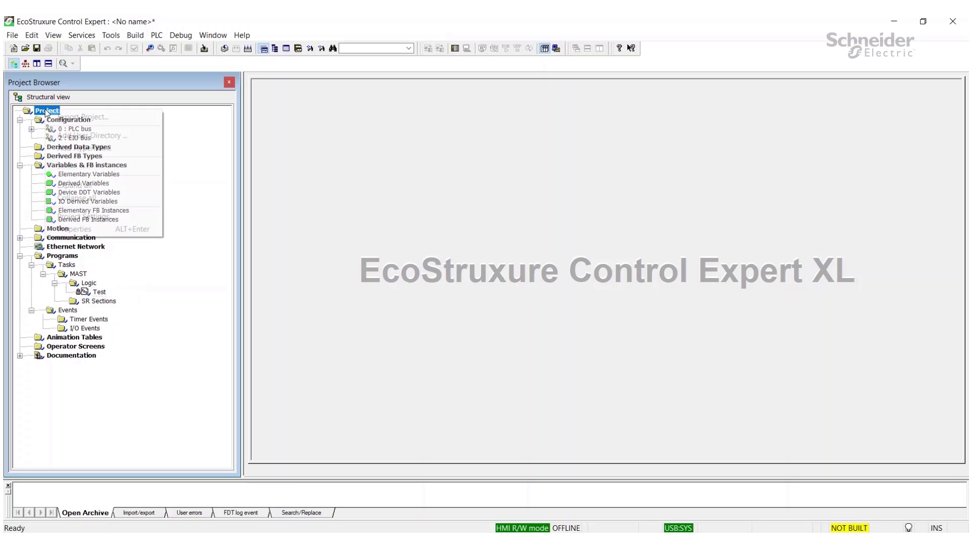
left_click(90, 228)
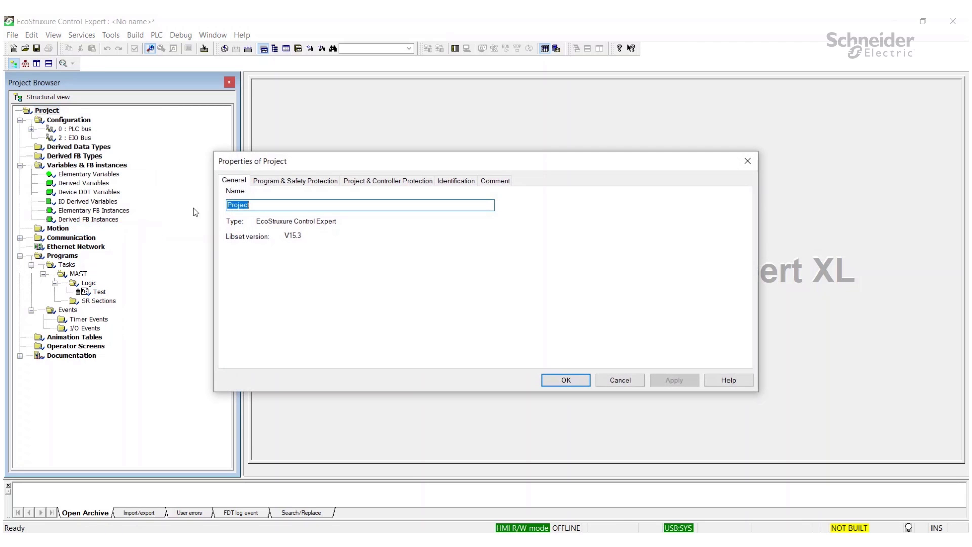
left_click(294, 182)
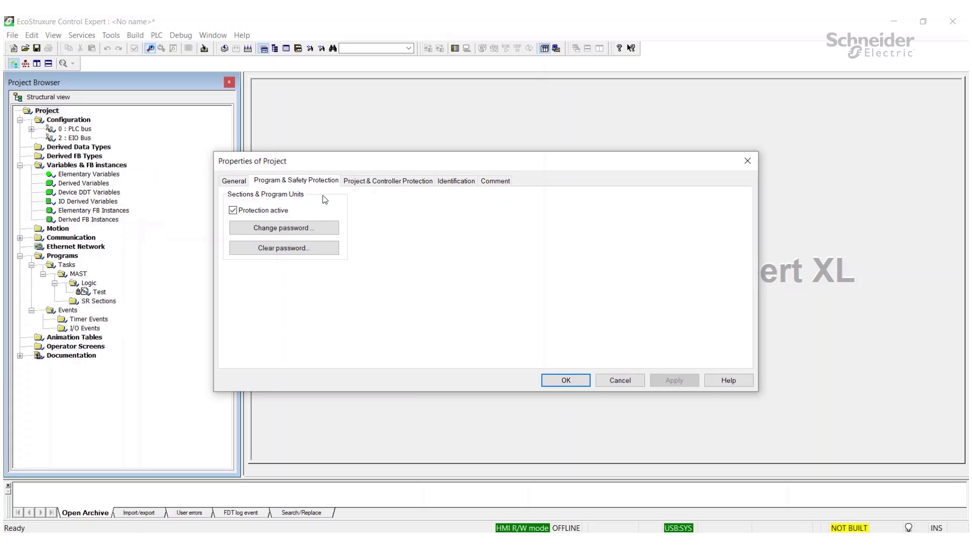
left_click(232, 211)
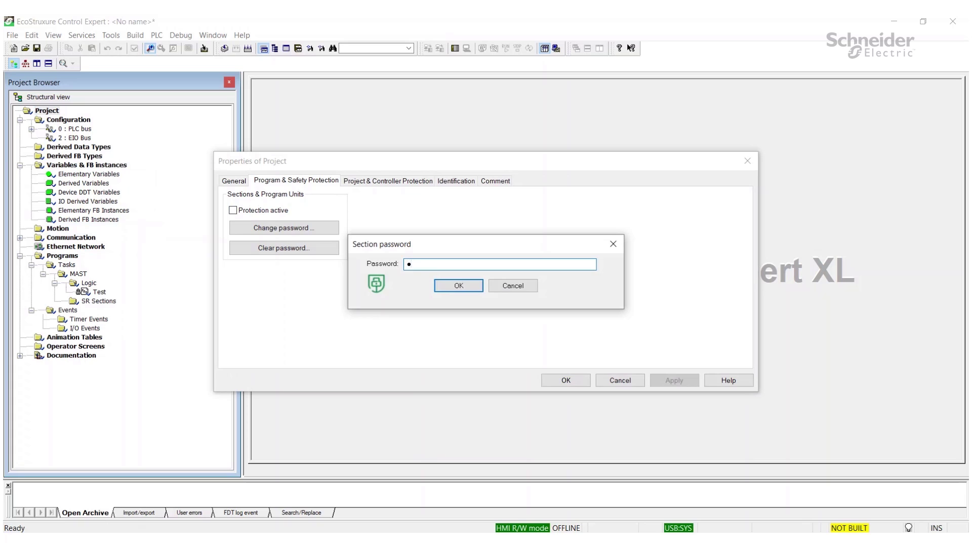
type("•••••••••")
left_click(459, 285)
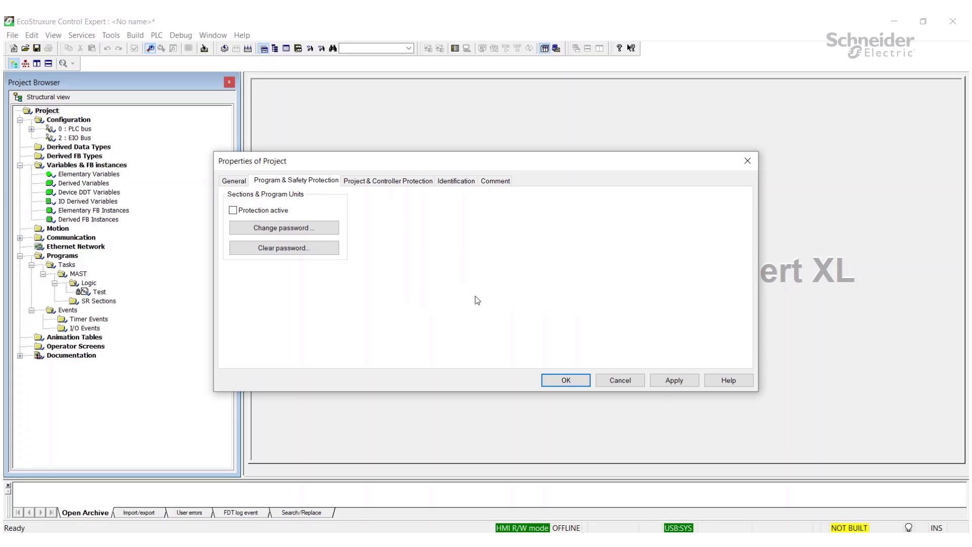
left_click(668, 378)
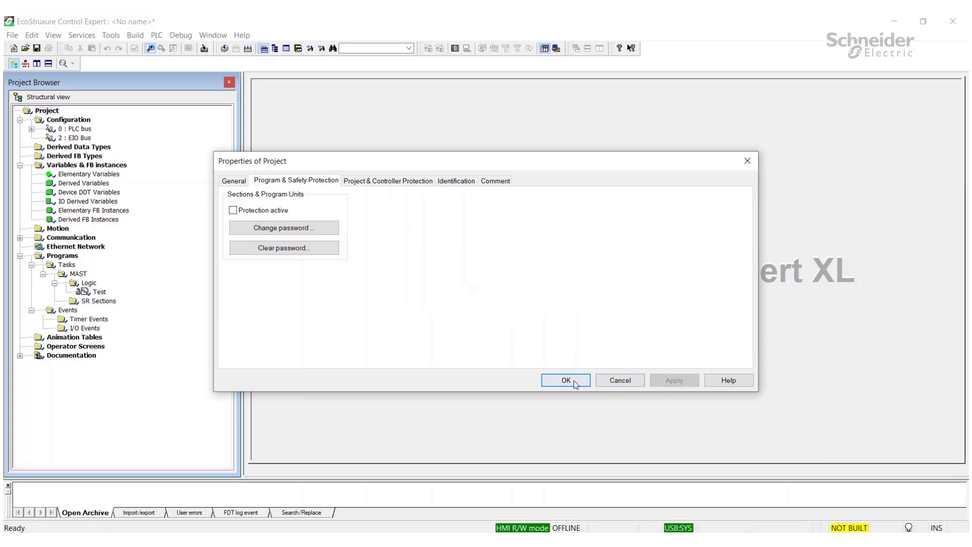
left_click(573, 381)
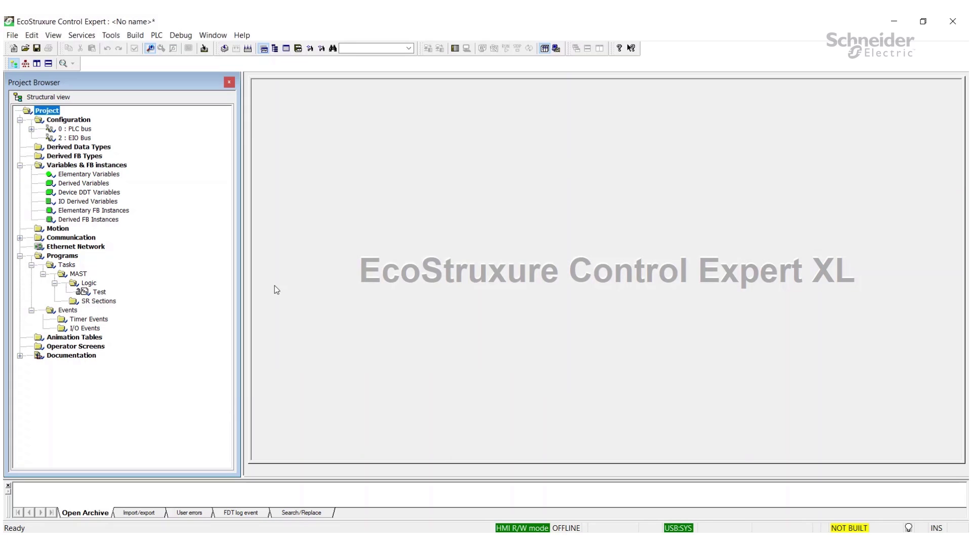
Open the Test FBD section, drag MOVE block .1 up and right, then close the editor
double_click(85, 294)
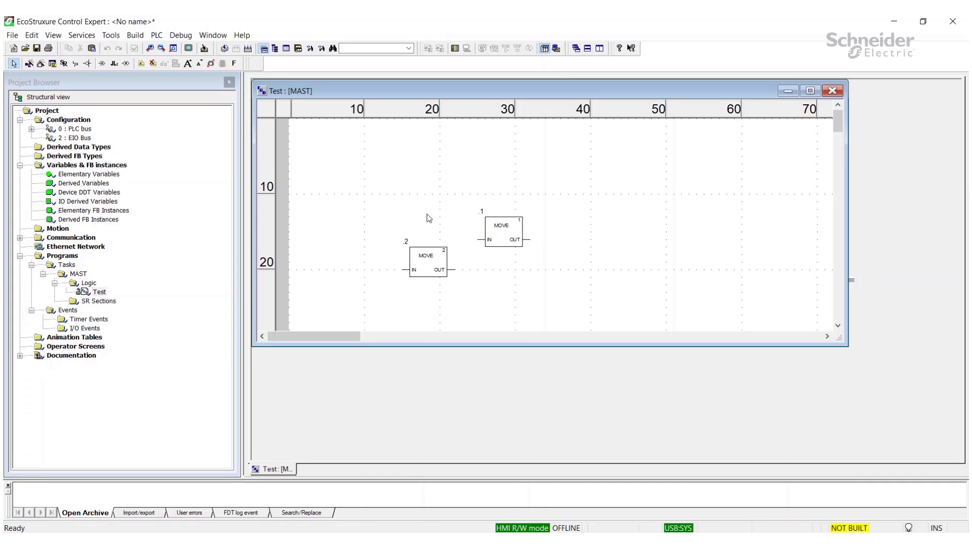
left_click_drag(513, 226, 604, 195)
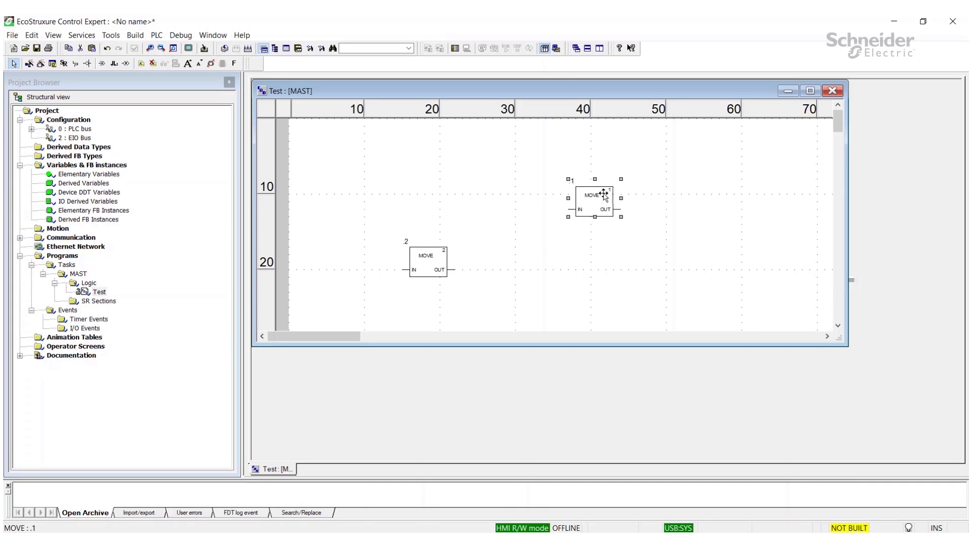
left_click(642, 265)
left_click(833, 91)
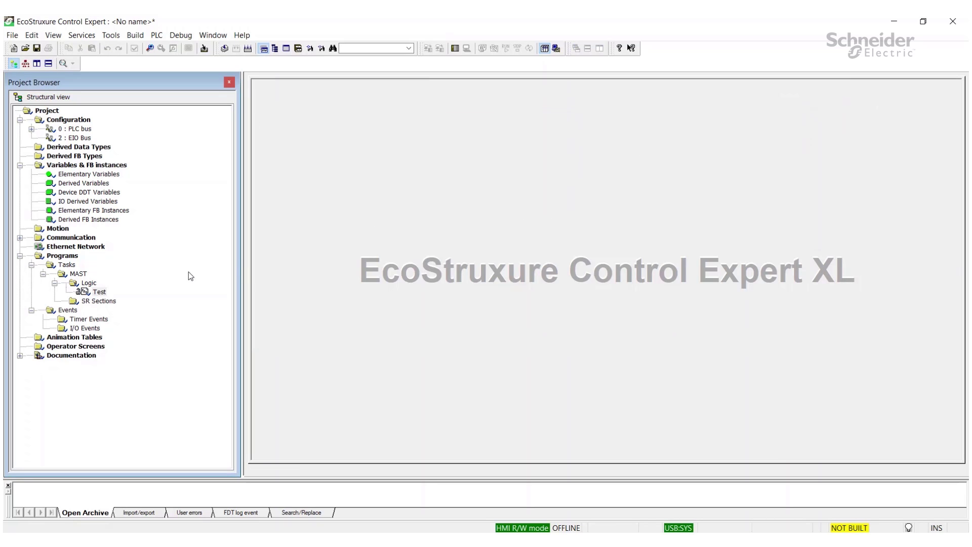
Recheck Protection active in the project's Program & Safety Protection settings, entering the password, and close properties
right_click(45, 112)
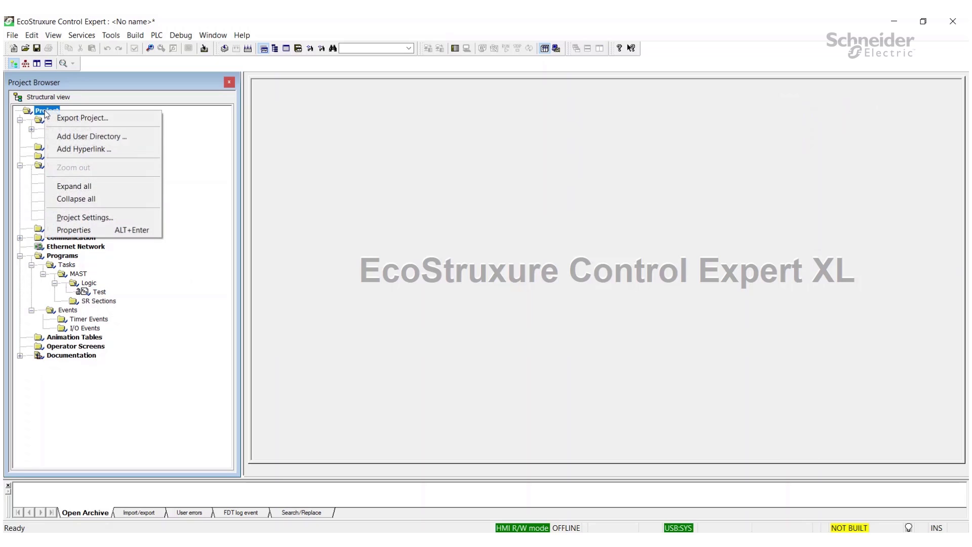
left_click(93, 232)
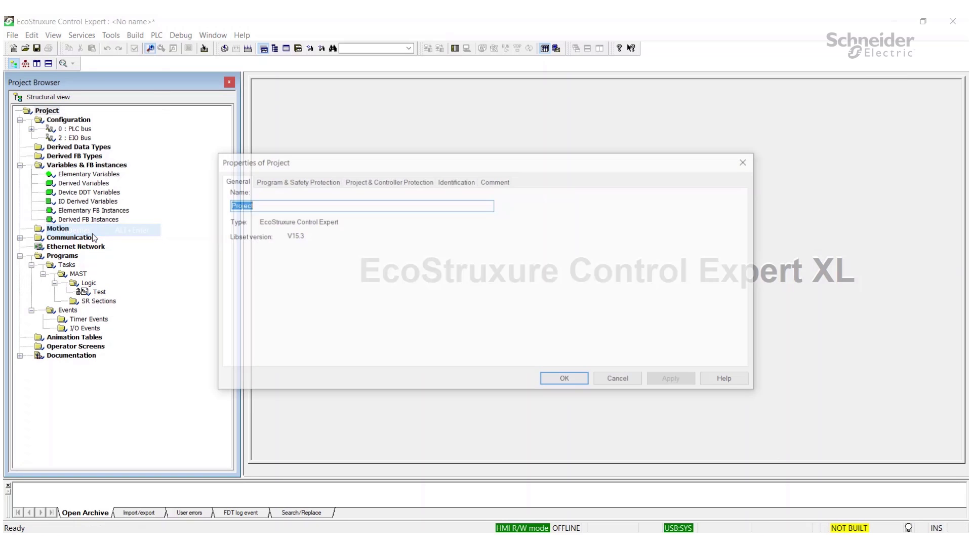
left_click(296, 182)
left_click(234, 212)
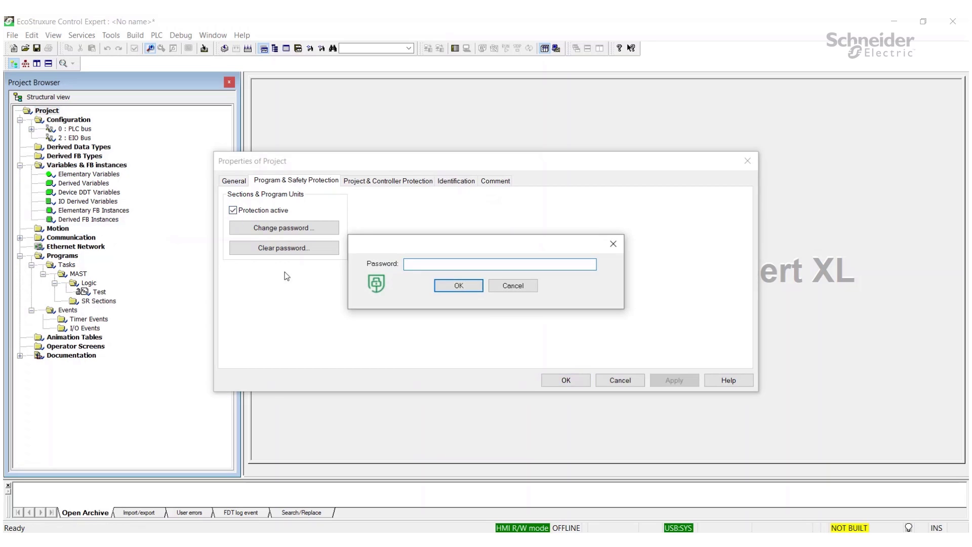
type("123456789")
key("Return")
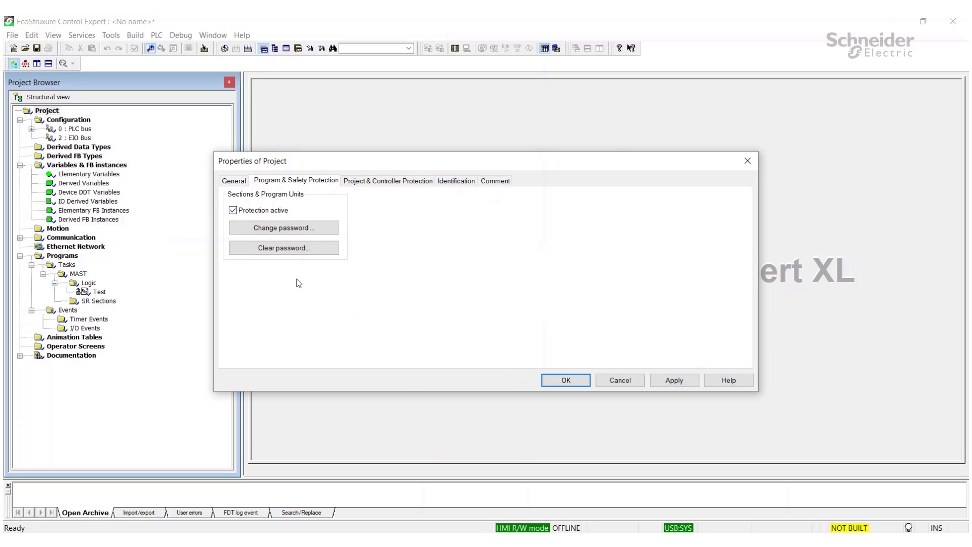
key("Return")
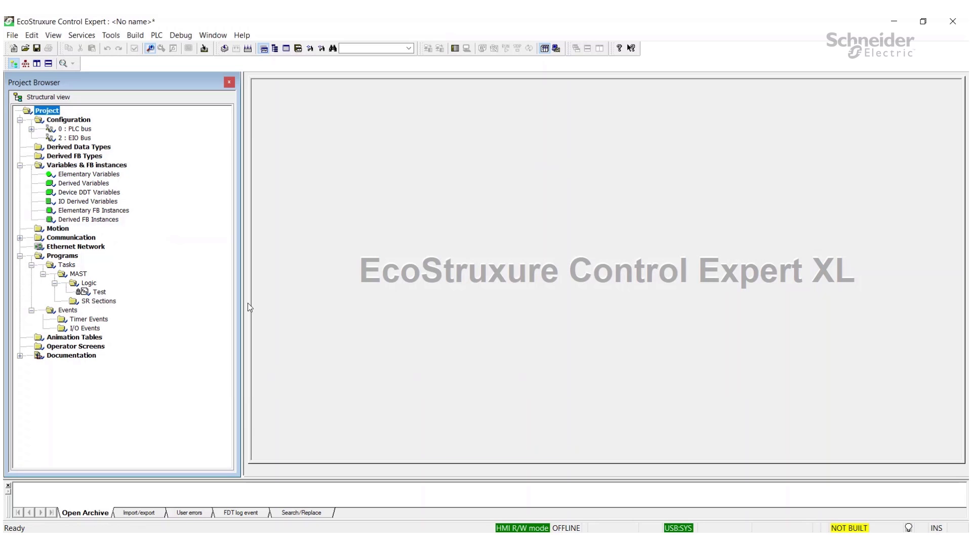